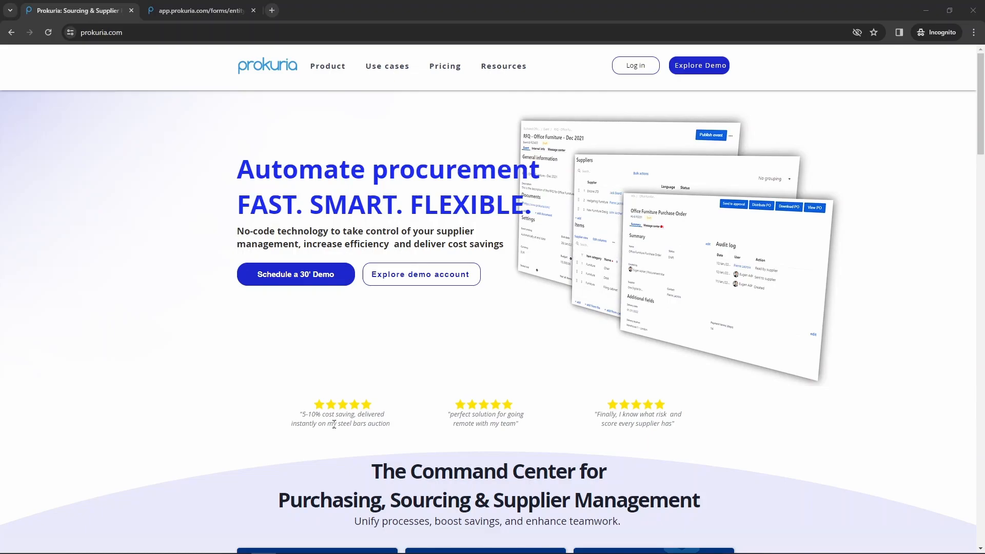
- Switch to the browser tab holding the empty Supplier Registration form
click(167, 10)
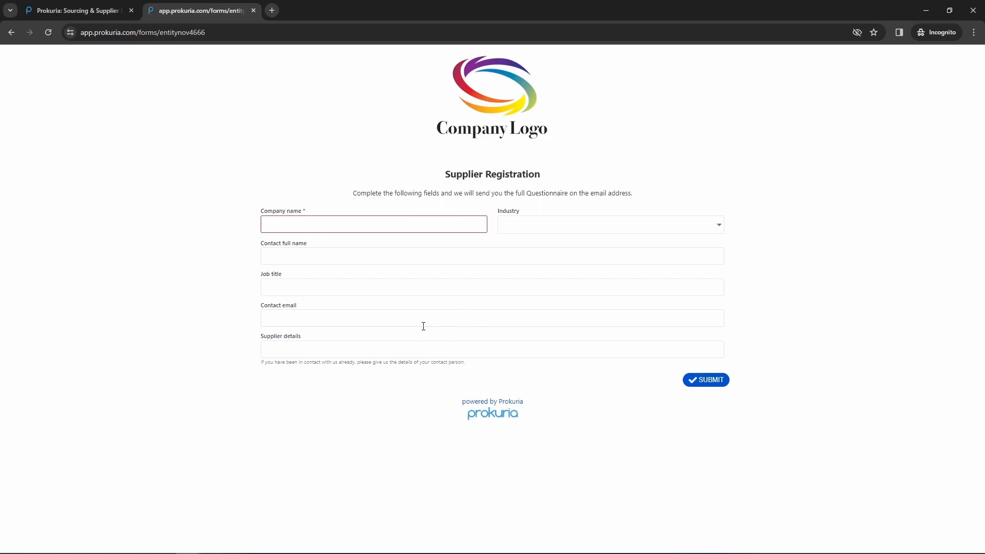
- Enter company name Tudor Company LTD and choose Furniture as the industry
click(344, 222)
click(570, 225)
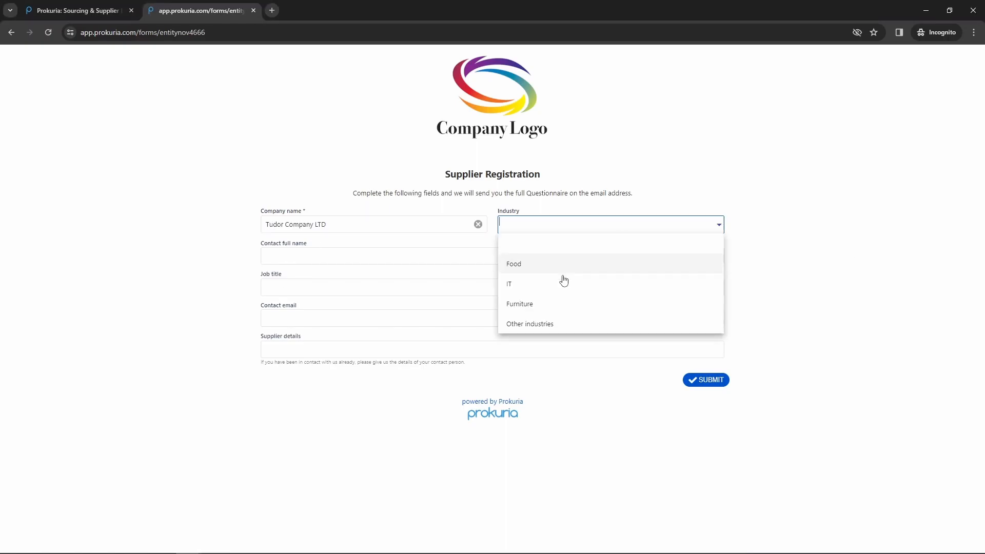
click(554, 304)
- Enter the contact's full name, job title Account Manager and e-mail, then submit the registration
click(272, 257)
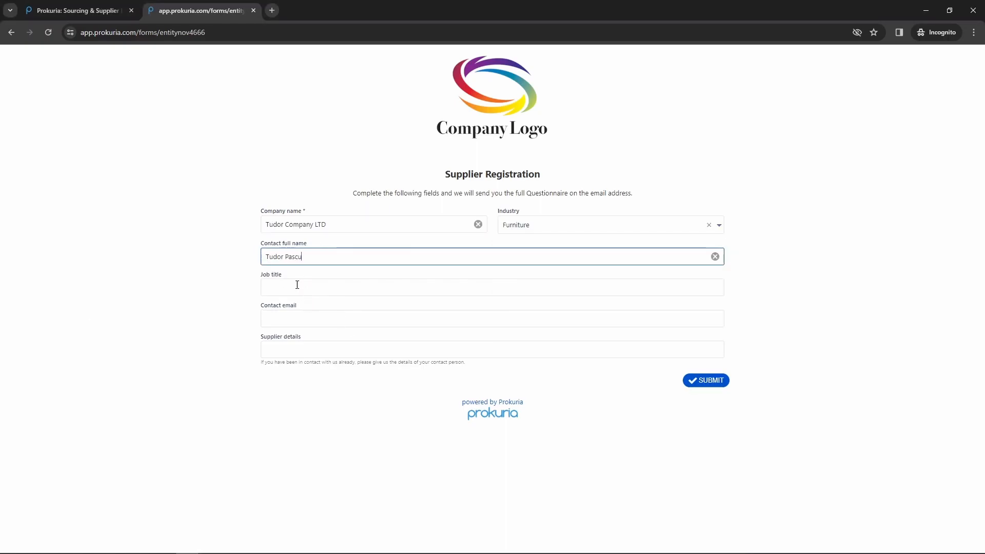
click(289, 291)
text(Account Manager)
click(268, 319)
click(709, 382)
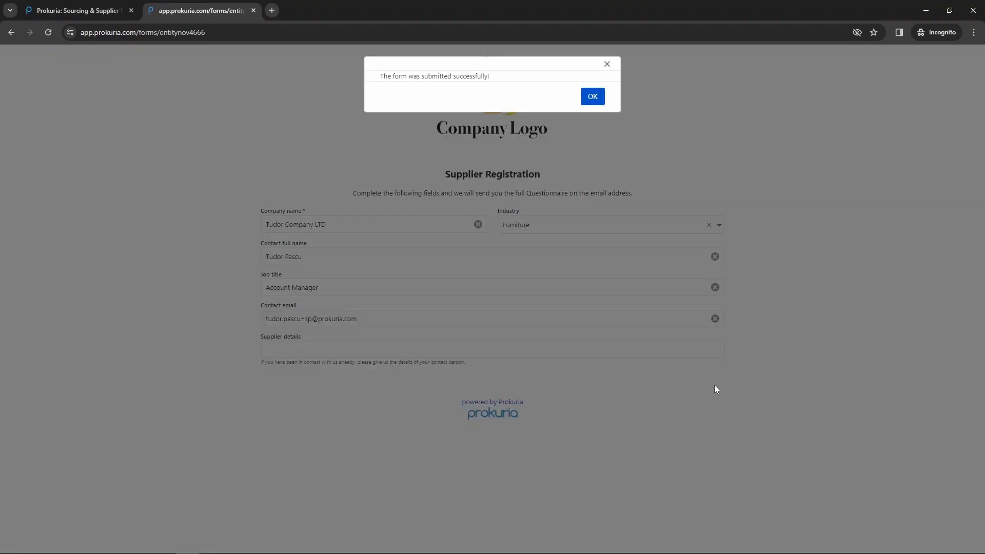
click(594, 99)
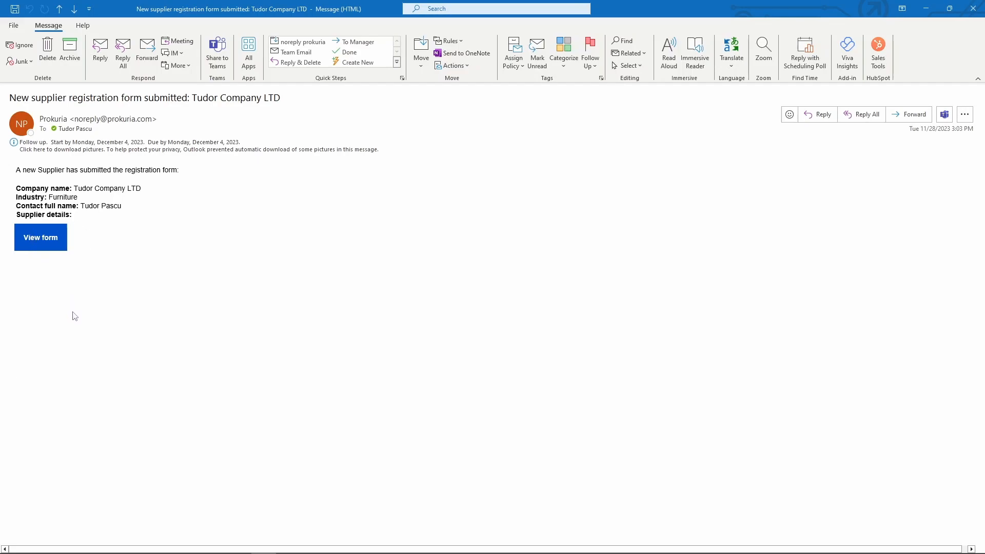
- Open the submitted registration form and create Tudor Company LTD as a supplier
click(55, 240)
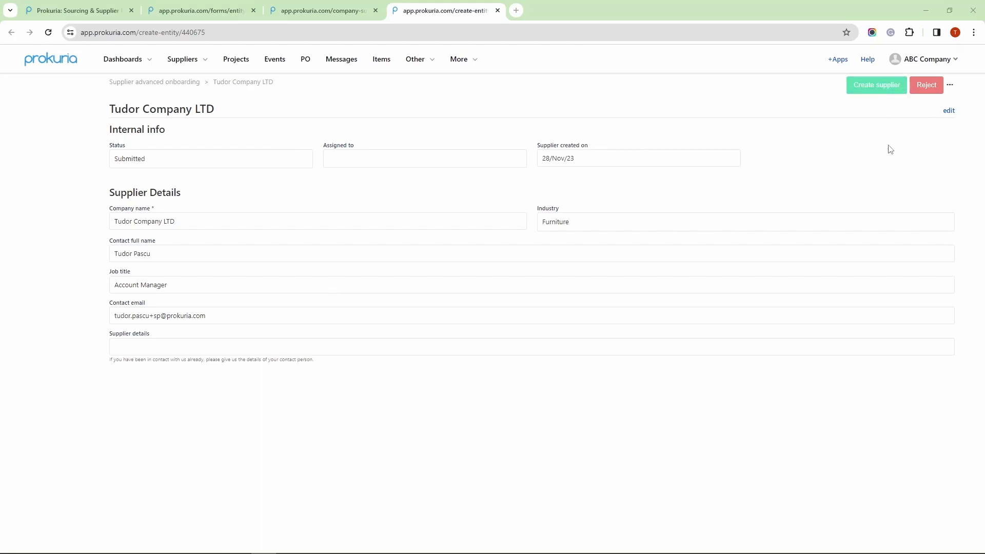
click(888, 93)
click(594, 104)
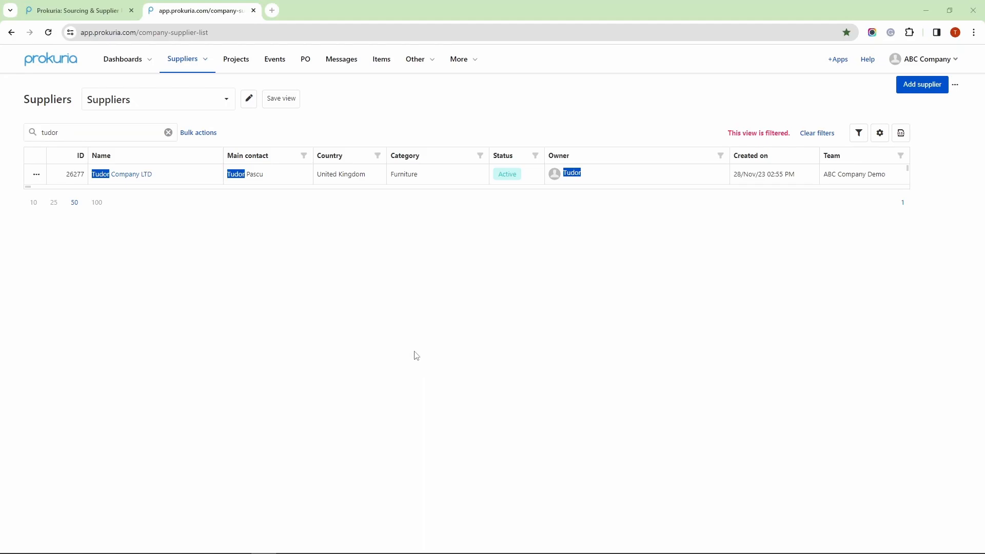
- Open Tudor Company LTD's supplier page and start its onboarding, confirming the prompt
click(140, 178)
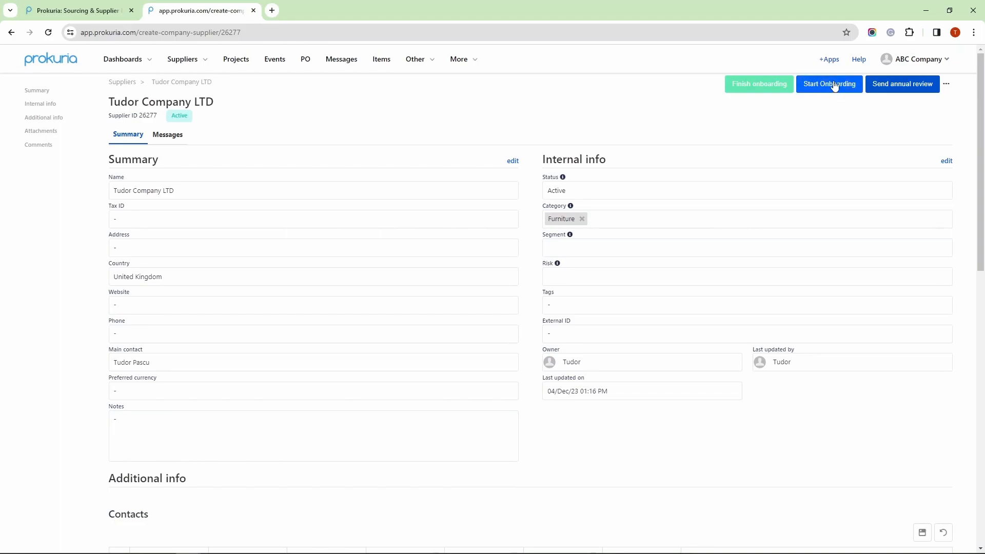
click(828, 86)
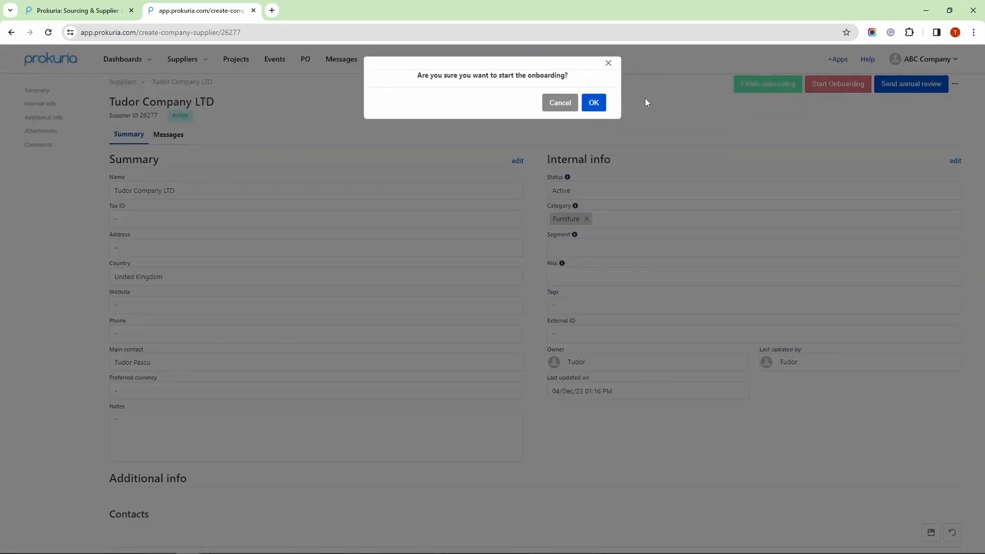
click(594, 102)
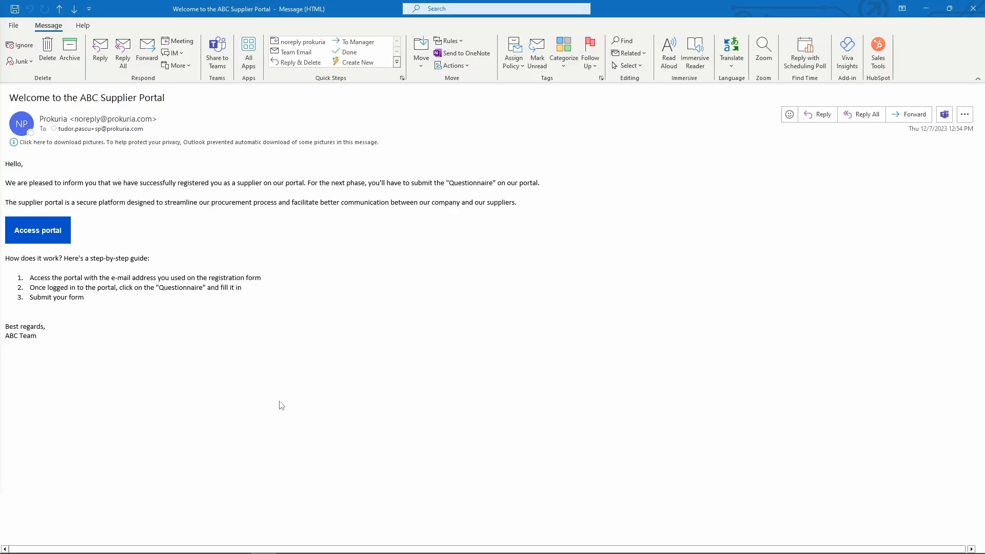
- Follow the welcome email's Access portal link to the Supplier Portal sign-in page
click(48, 232)
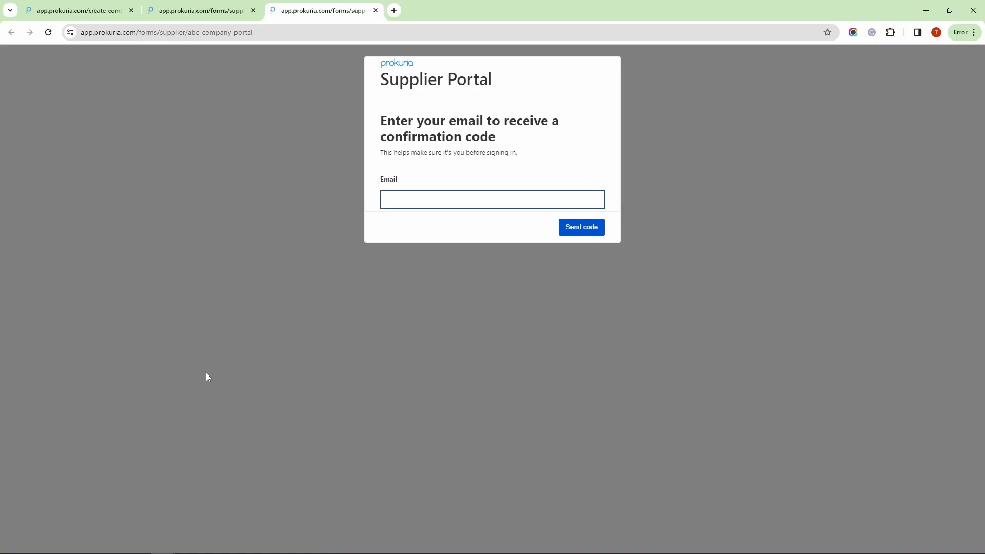
- Enter the supplier's e-mail on the portal sign-in page and request a confirmation code
click(418, 199)
key(ctrl+v)
click(479, 236)
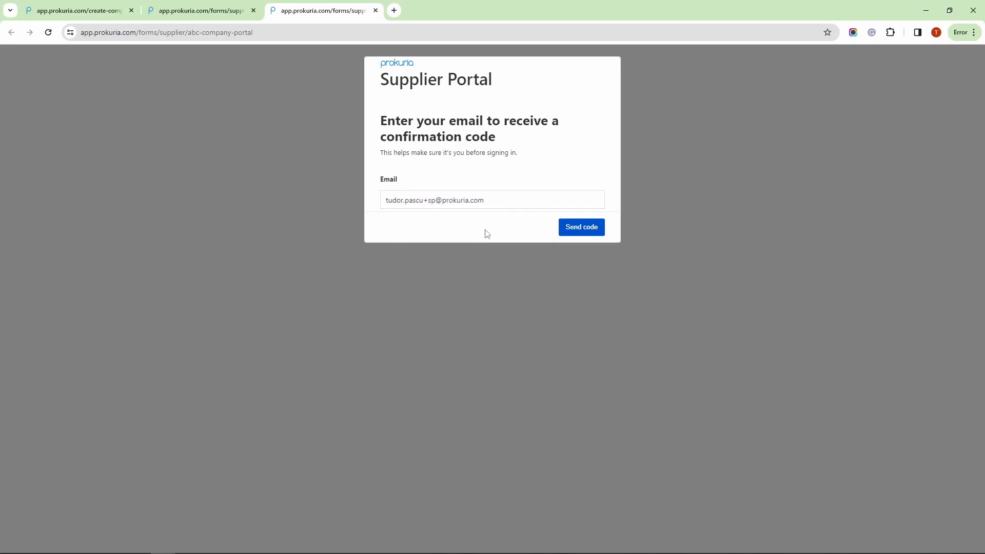
click(572, 226)
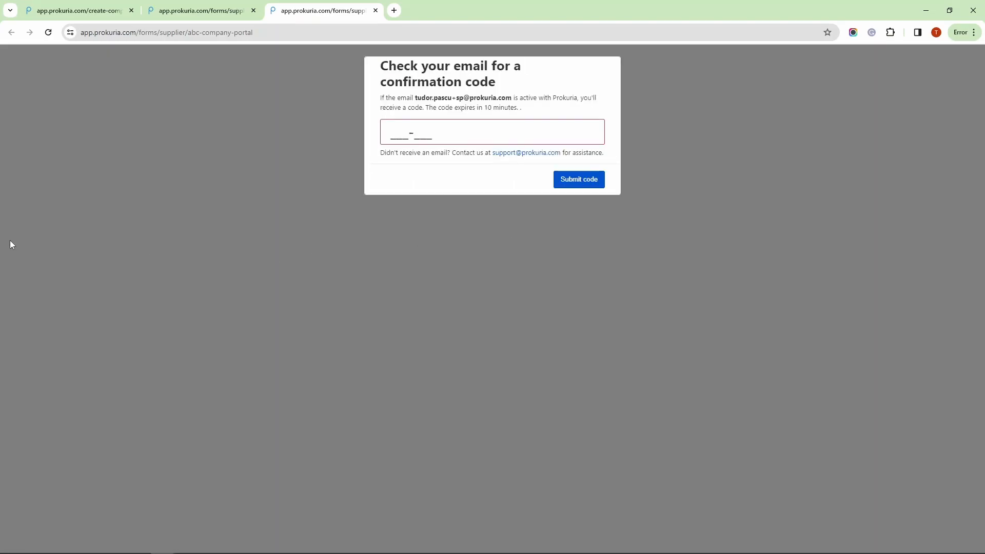
key(alt+Tab)
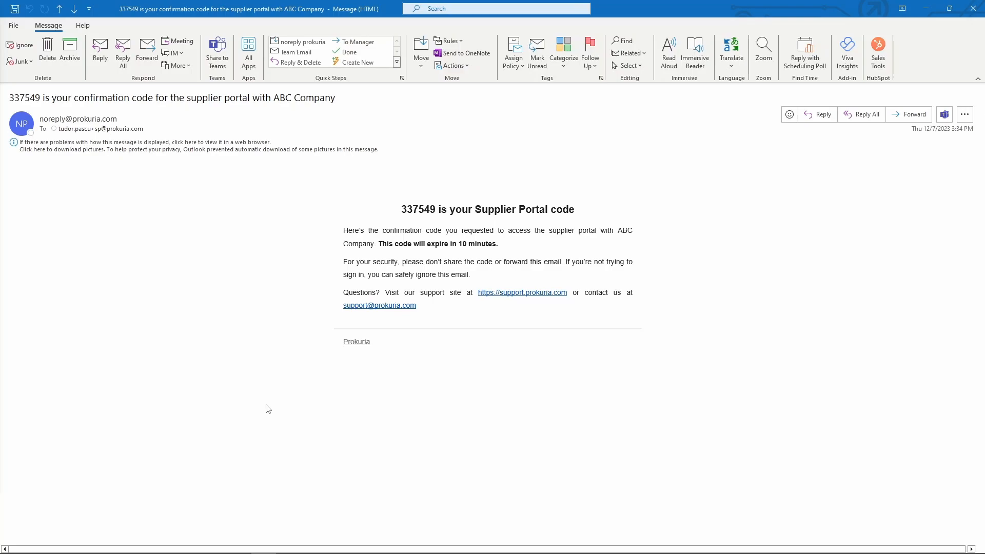
- Copy the confirmation code from the email and submit it on the portal code page
scroll(405, 216, down, 1)
double_click(411, 203)
key(ctrl+c)
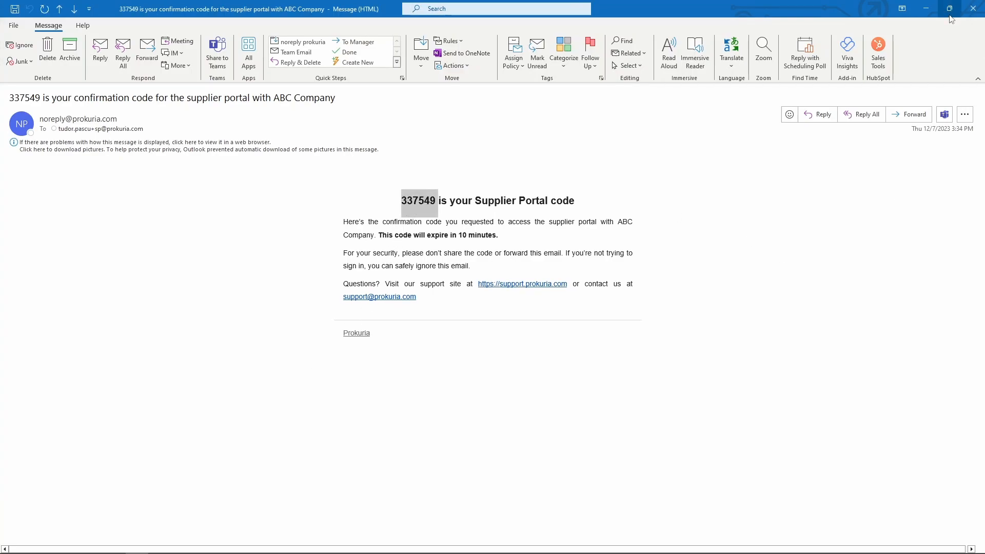
click(927, 9)
key(ctrl+v)
click(579, 179)
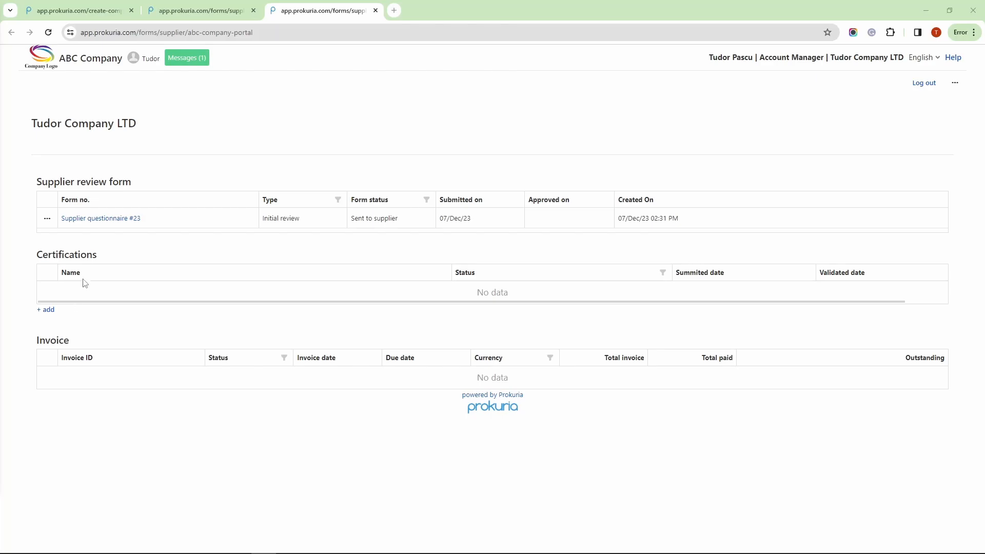
- Open Supplier questionnaire #23 from the Supplier review form table
click(105, 224)
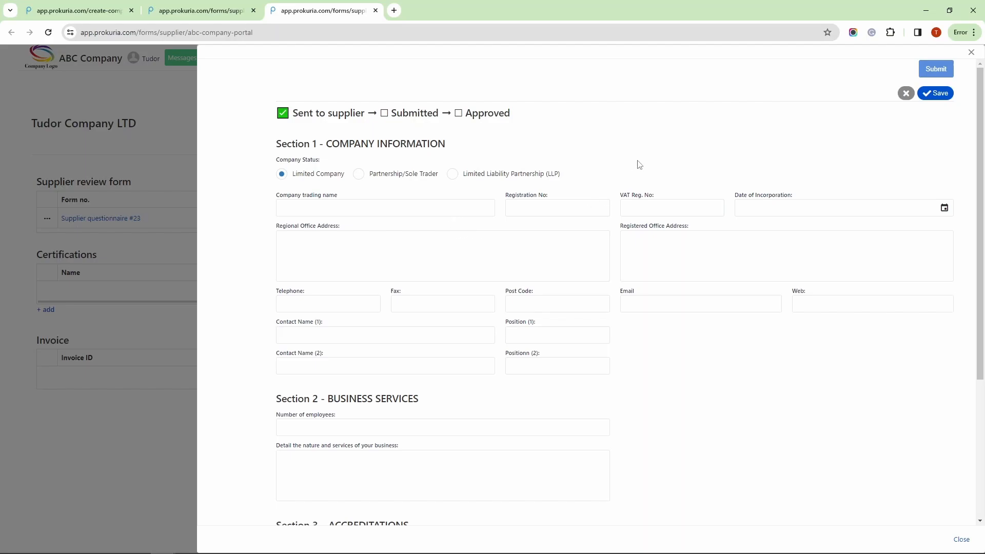
- Enter trading name Horizon Innovations Co., registration and VAT numbers, and incorporation date 11/Feb/20
click(349, 207)
text(Horizon Innovations Co.)
click(557, 208)
text(12345678)
click(689, 206)
text(GB987654321)
click(945, 208)
click(831, 237)
click(831, 236)
click(800, 275)
- Paste the regional office and registered office addresses into the questionnaire
click(413, 260)
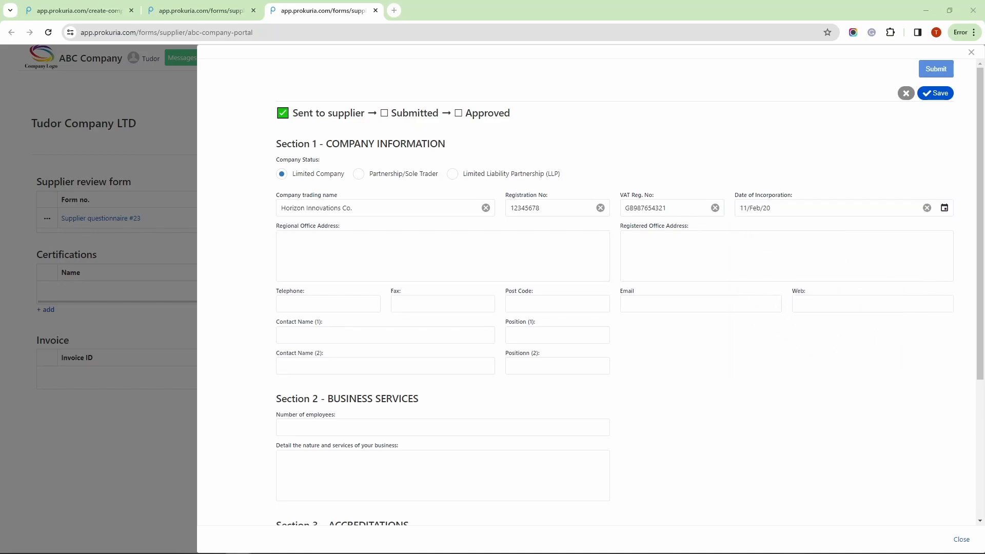
key(alt+Tab)
text(45 Horizon Street, Cityville, Regionland, RL12 3AB)
click(770, 256)
key(alt+Tab)
key(alt+Tab)
text(12 Skyline Avenue, Businessburg, Regioland, RG34 5CD)
click(329, 303)
- Paste the company's telephone, fax, post code, e-mail and website
key(alt+Tab)
key(alt+Tab)
text(+1 (555) 123-4567)
click(405, 304)
- Paste the names and positions of the two contact persons
key(alt+Tab)
text(+1 (555) 987-6543)
click(544, 304)
text(RL12 3AB)
click(665, 304)
key(alt+Tab)
click(698, 304)
key(ctrl+v)
click(852, 304)
click(852, 304)
text(www.horizoninnovationsco.com)
click(293, 333)
key(alt+Tab)
key(alt+Tab)
click(544, 335)
key(alt+Tab)
key(alt+Tab)
text(General Manager)
click(328, 366)
click(527, 370)
key(alt+Tab)
key(alt+Tab)
text(Sales Director)
- Enter 1500 as the number of employees and paste the business description
click(403, 427)
text(1500)
click(338, 465)
text(Horizon Innovations Co. is a dynamic company specializing in the development and distribution of innovative technological solutions. Our expertise includes software development, hardware integration, and cutting-edge IT services. We are committed to providing top-notch solutions that drive efficiency and productivity for businesses across various industries.)
- Save the questionnaire answers and submit them to the buyer
scroll(660, 501, down, 4)
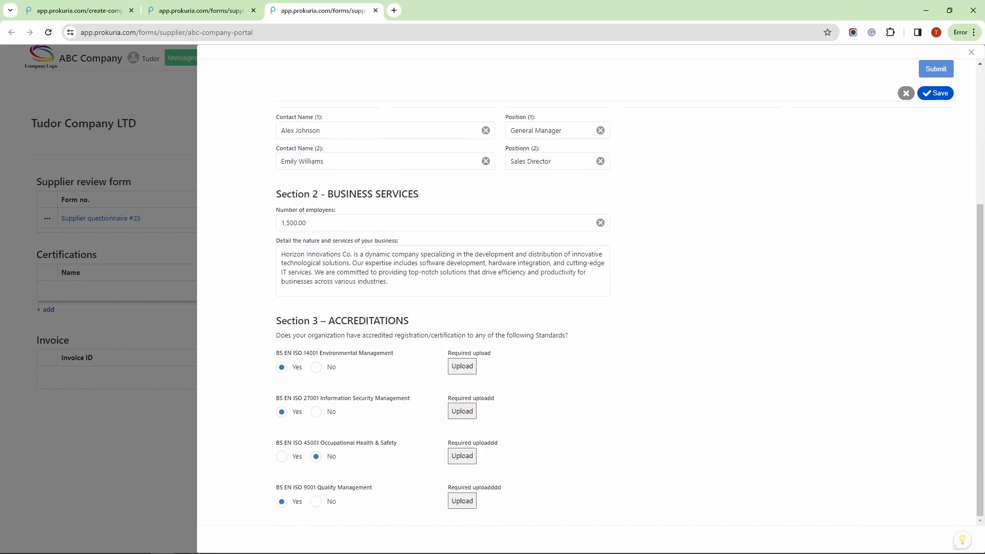
key(alt+Tab)
scroll(754, 417, up, 3)
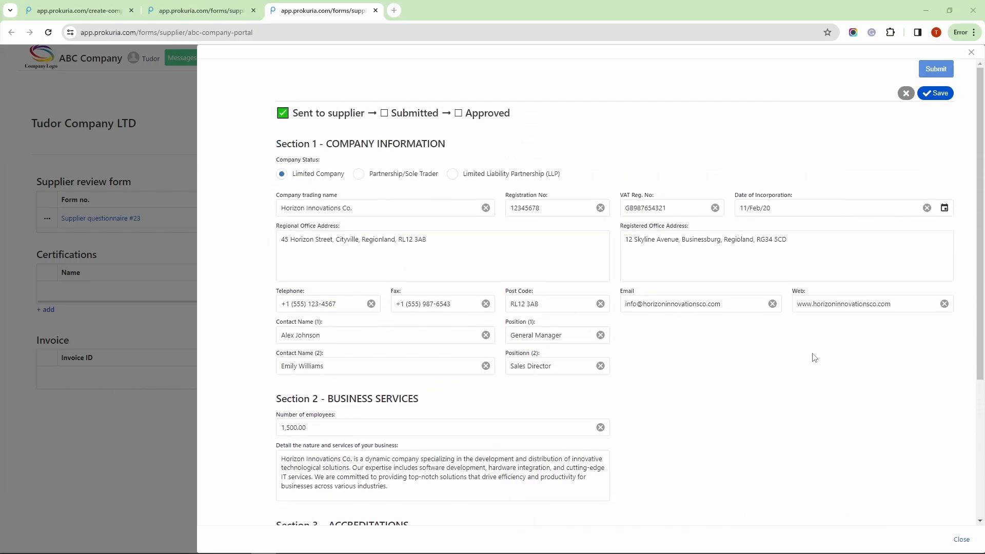
click(941, 93)
click(937, 94)
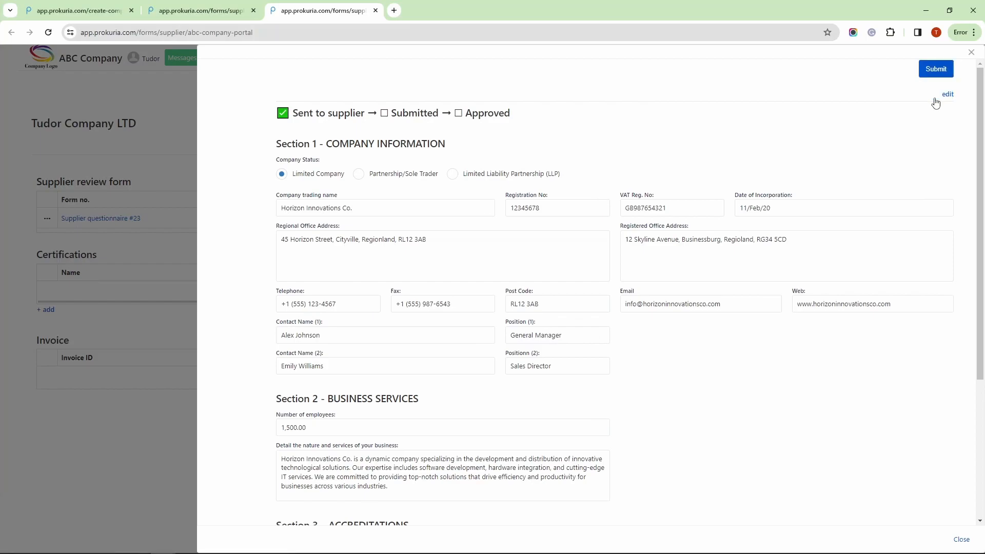
click(935, 70)
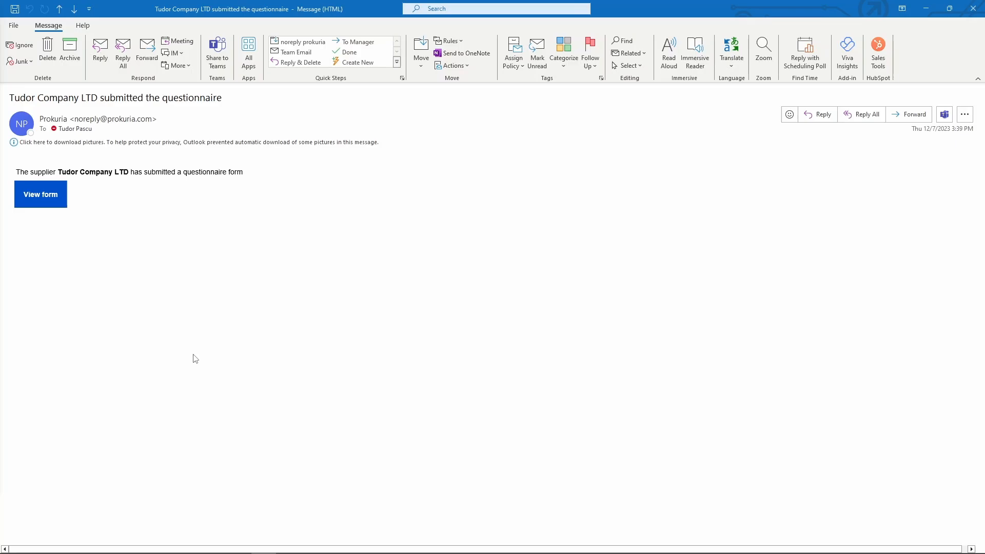
- Open the submitted form from the notification email and review Supplier questionnaire #23's pending approvals
click(44, 196)
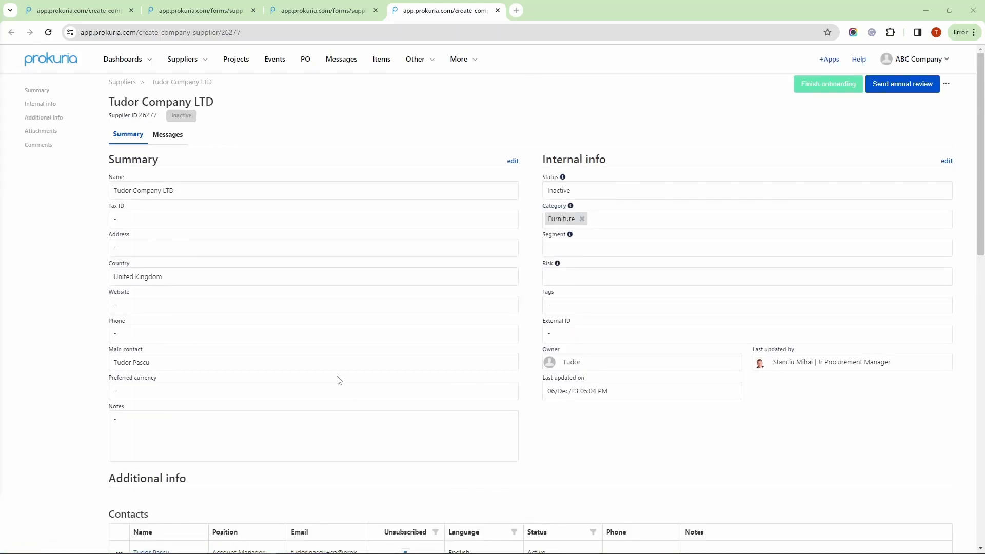
scroll(338, 375, down, 3)
scroll(352, 356, down, 1)
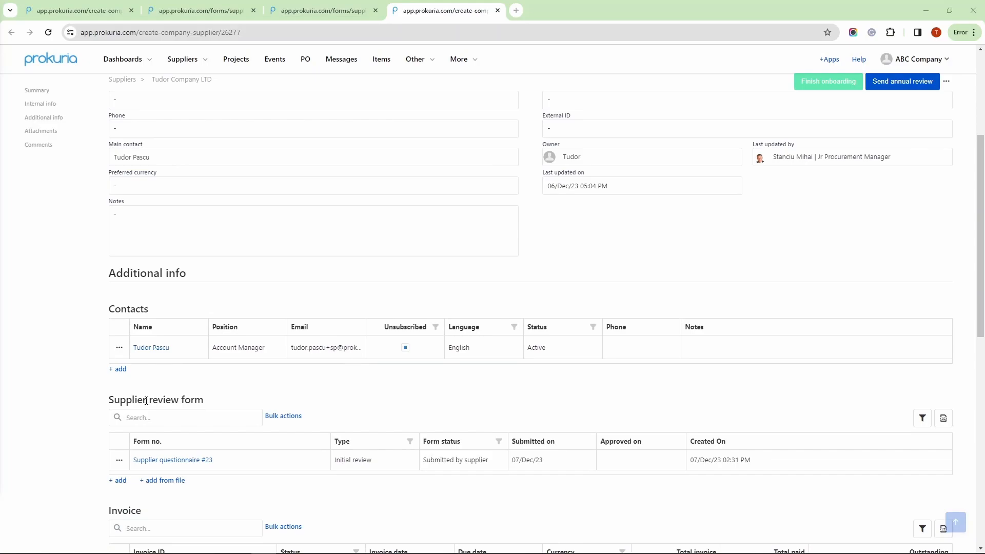
scroll(221, 389, down, 1)
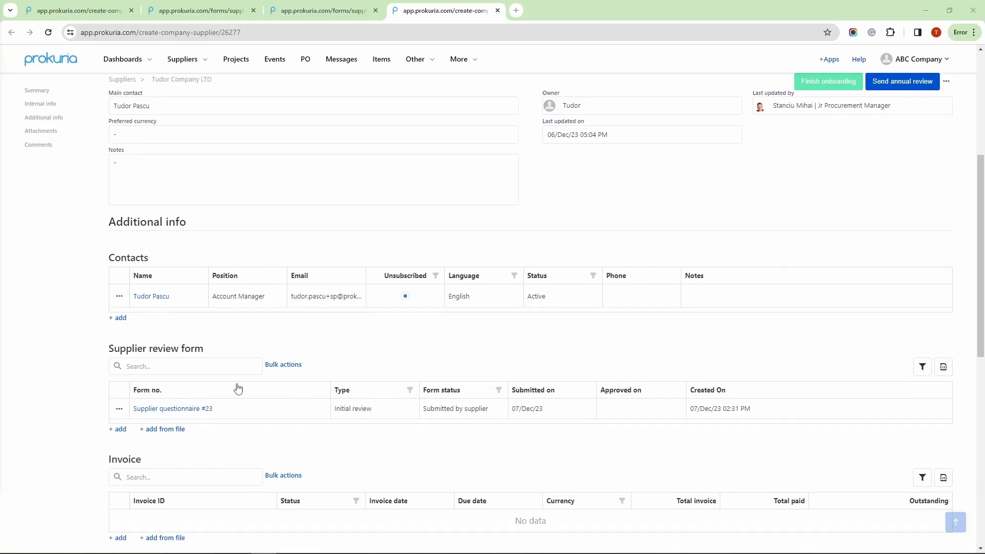
click(193, 414)
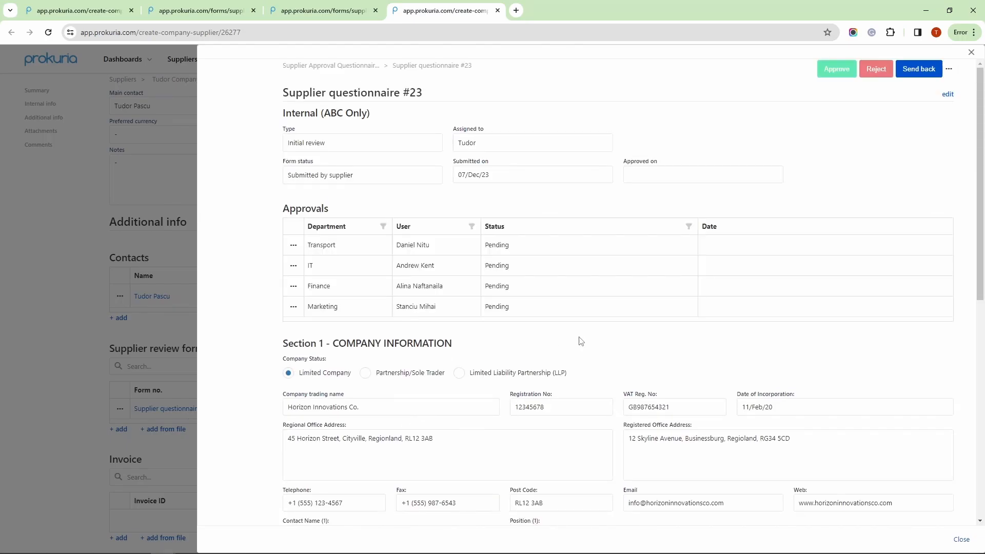
scroll(584, 318, down, 4)
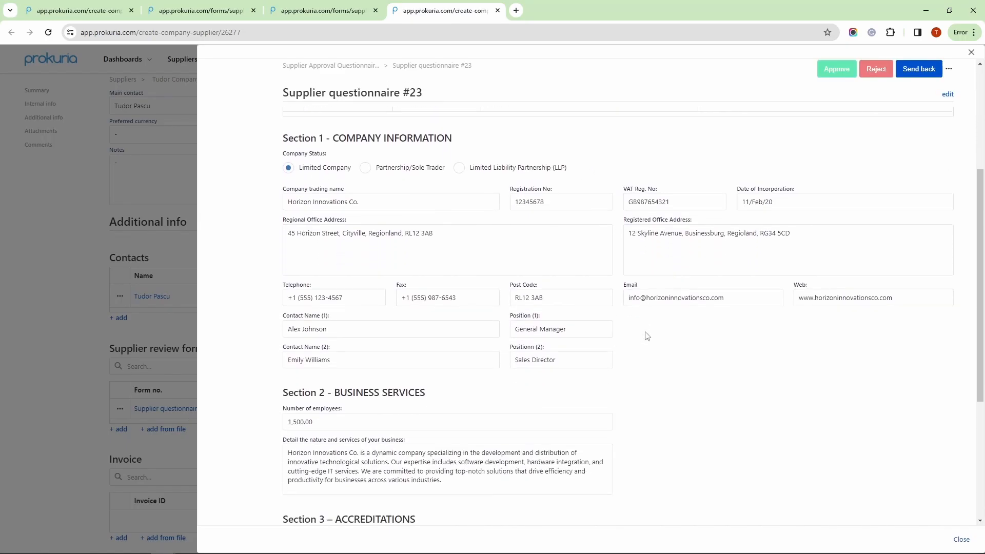
scroll(659, 341, down, 2)
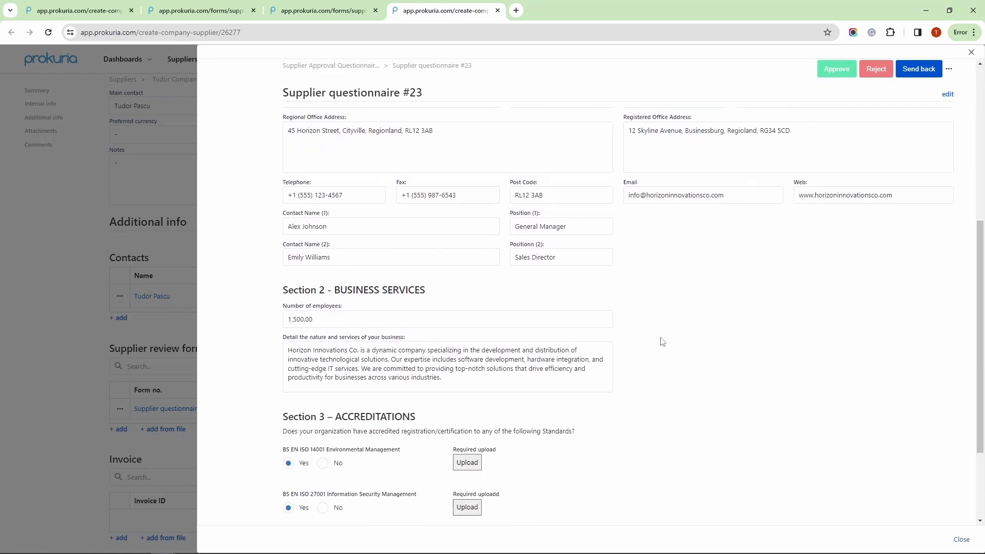
scroll(662, 362, down, 2)
scroll(660, 368, up, 2)
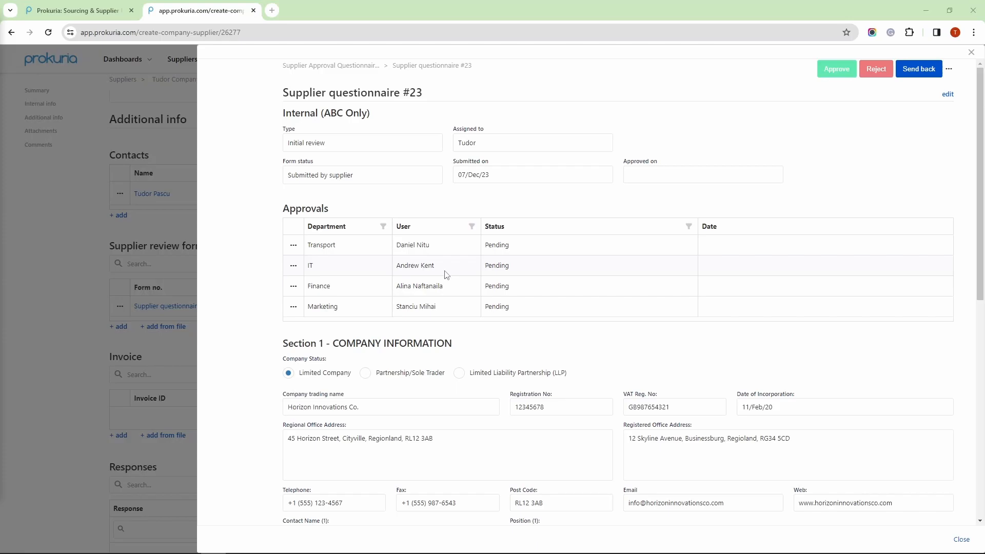
- Approve supplier questionnaire #23 and check its form status reads Approved for Transport, IT, Finance and Marketing
click(835, 72)
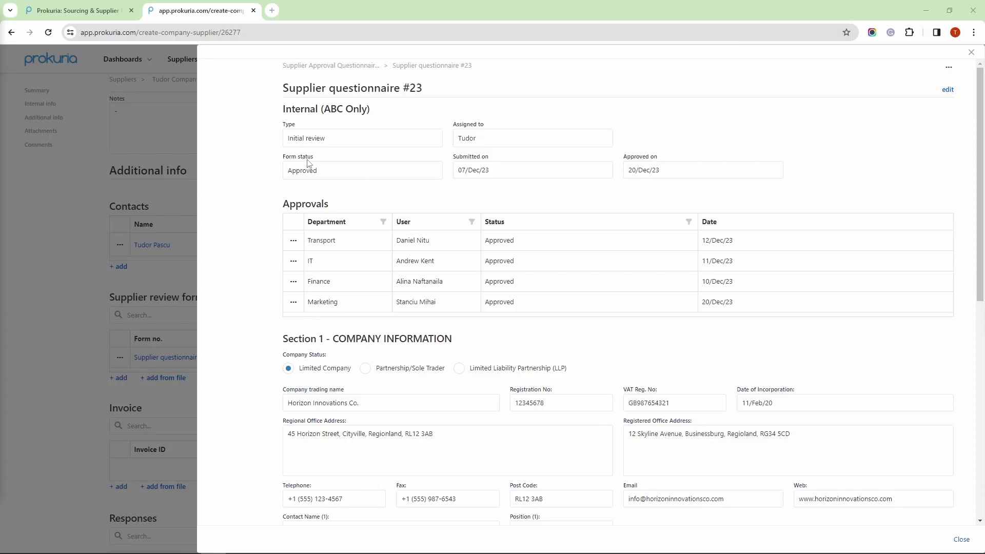
drag(286, 158, 307, 158)
click(609, 202)
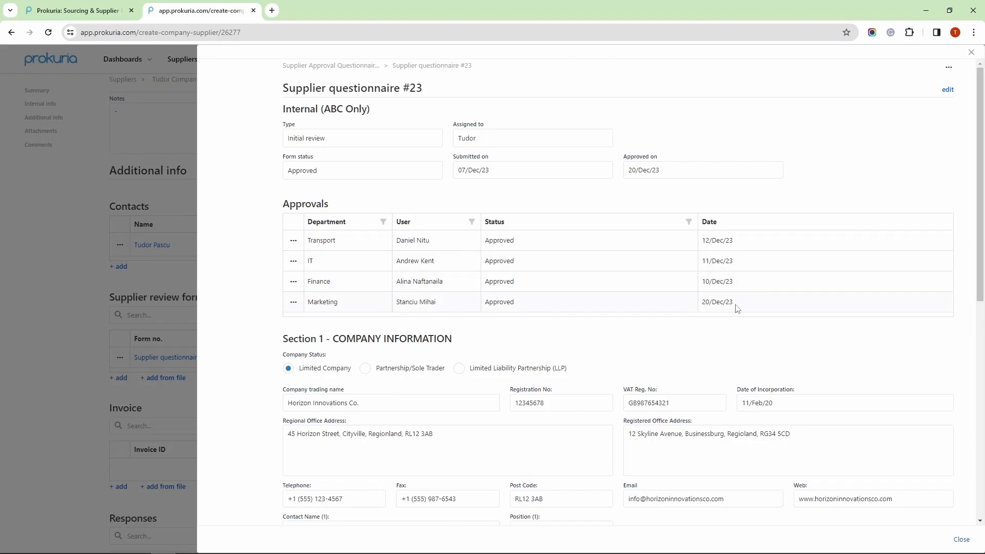
- Return to the Tudor Company LTD supplier record and mark its onboarding as finished, confirming the prompt
click(972, 57)
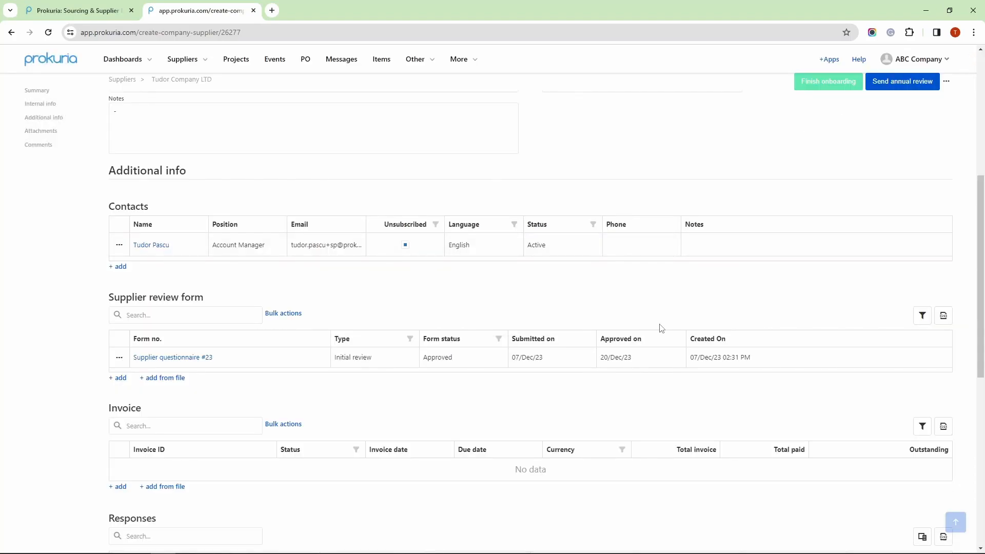
scroll(719, 322, up, 2)
scroll(757, 321, up, 4)
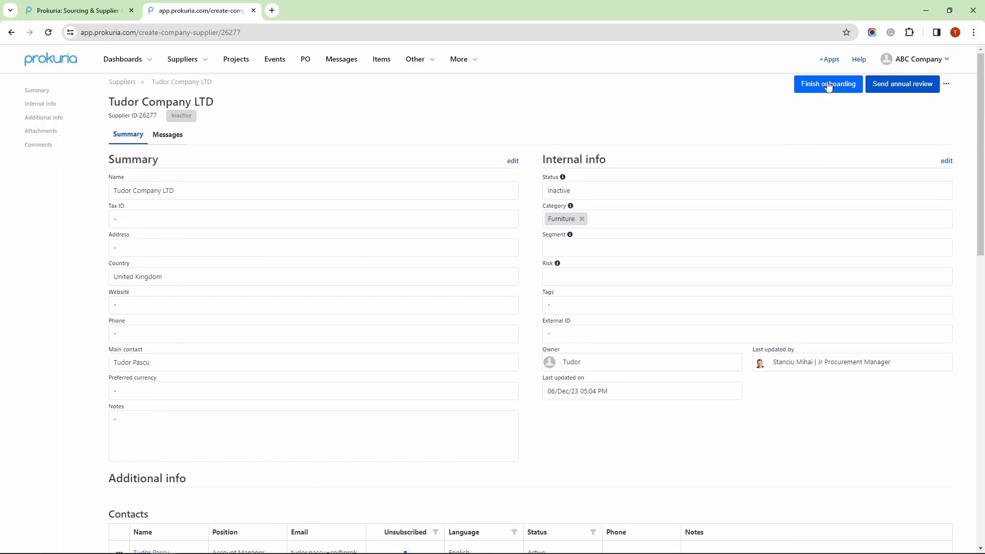
click(829, 86)
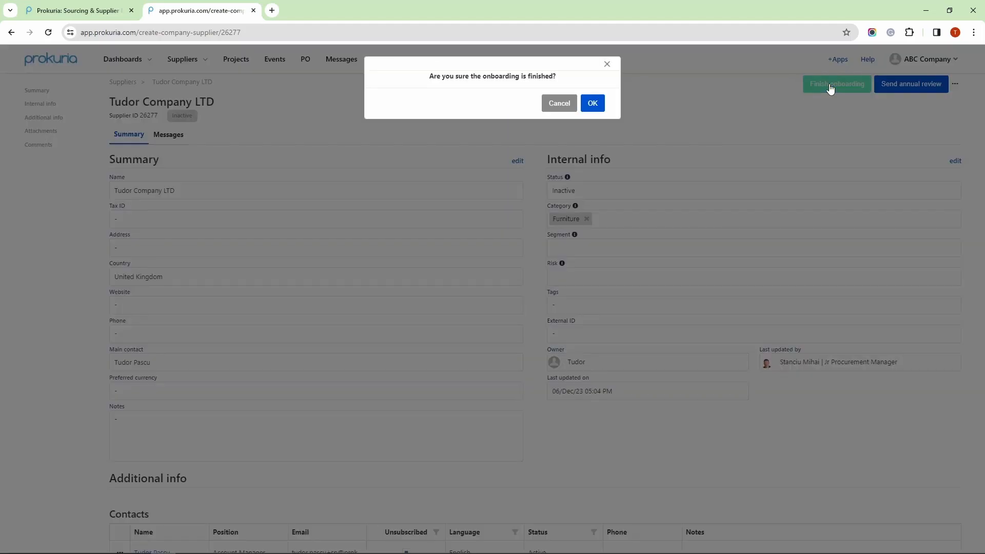
click(593, 104)
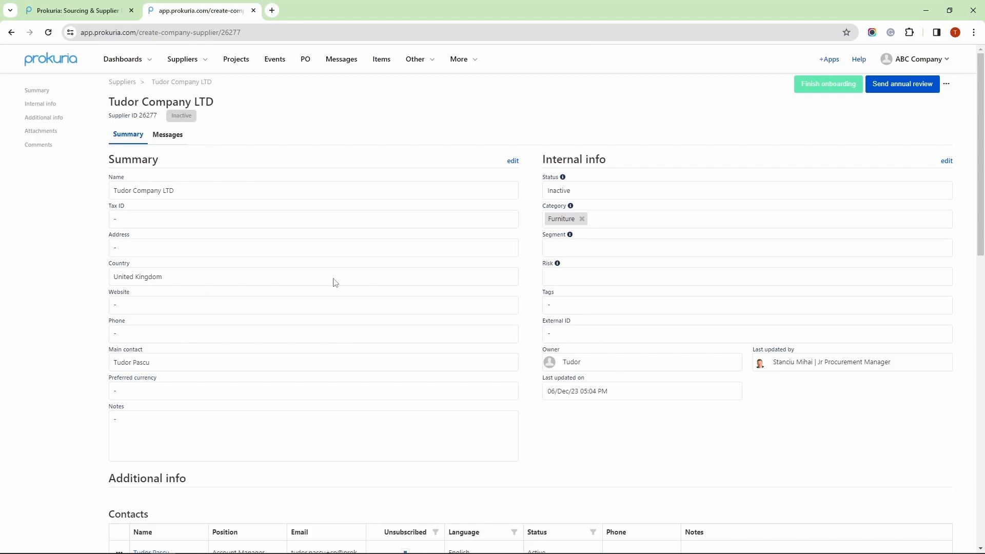